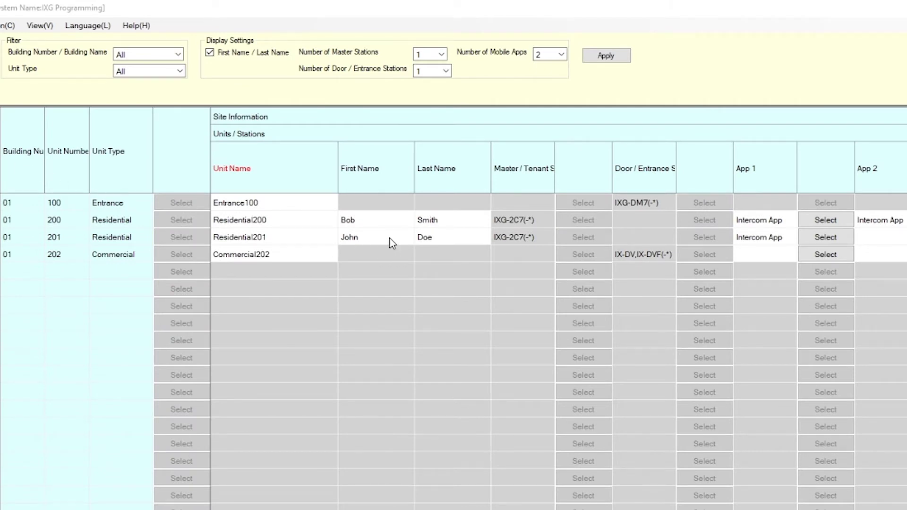
Step: Change unit 201's resident first name from John to Jack and update the stations
left_click(390, 238)
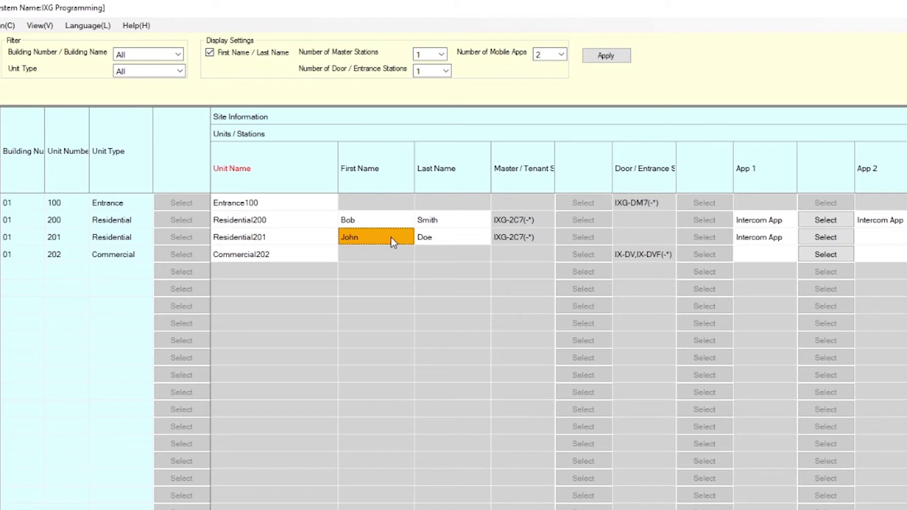
type("Jack")
key("Tab")
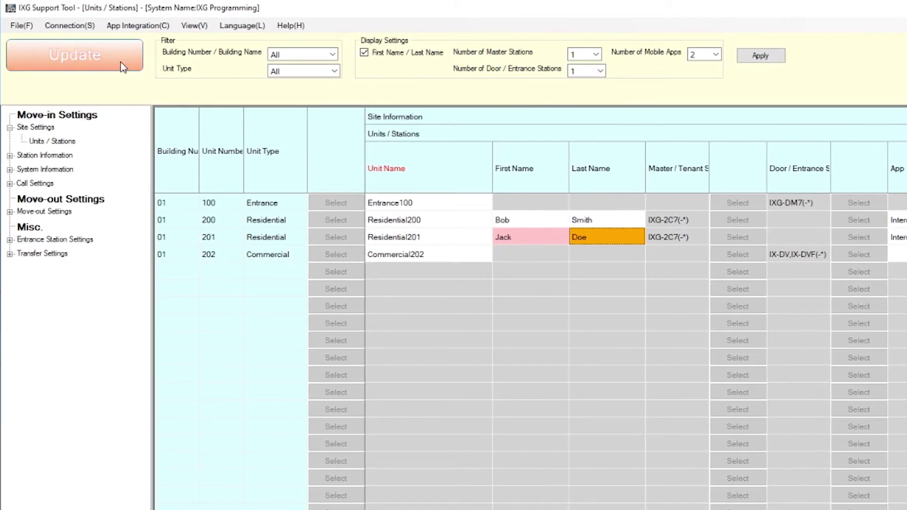
left_click(122, 61)
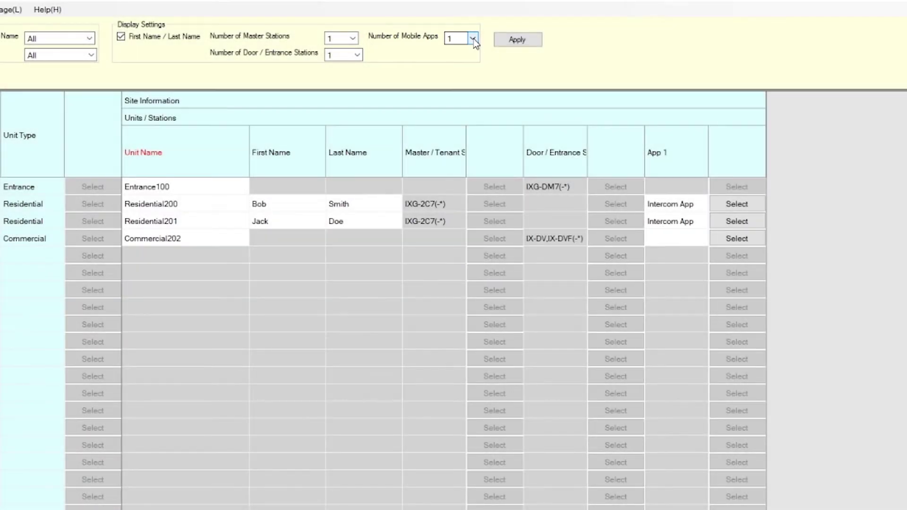
Step: Set the number of mobile apps per unit to 2 and apply it
left_click(472, 39)
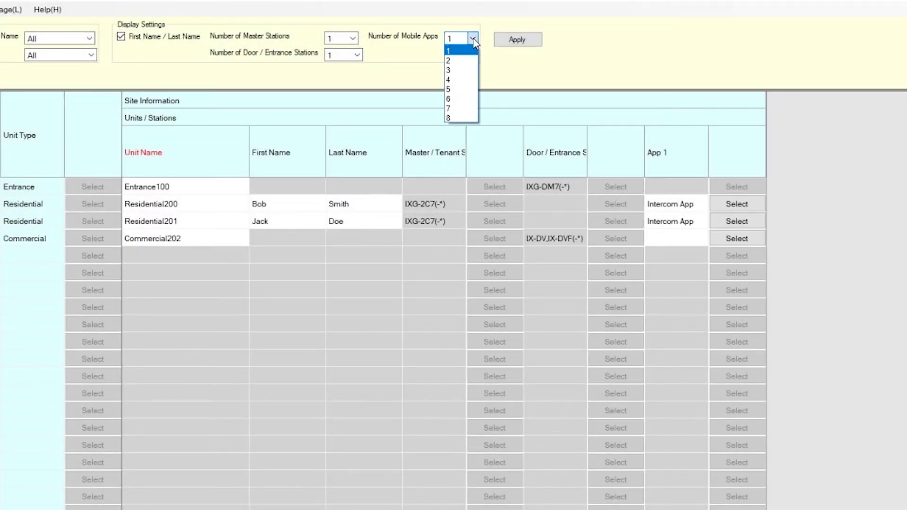
left_click(463, 60)
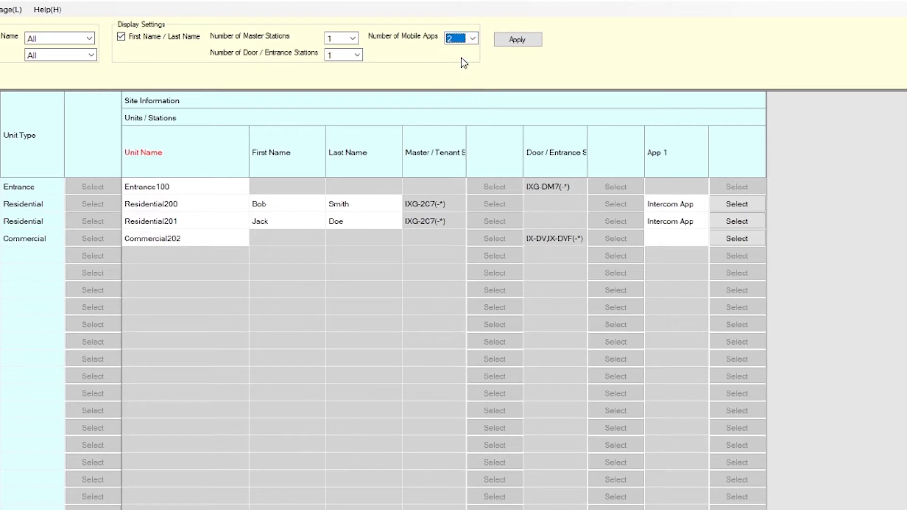
left_click(532, 44)
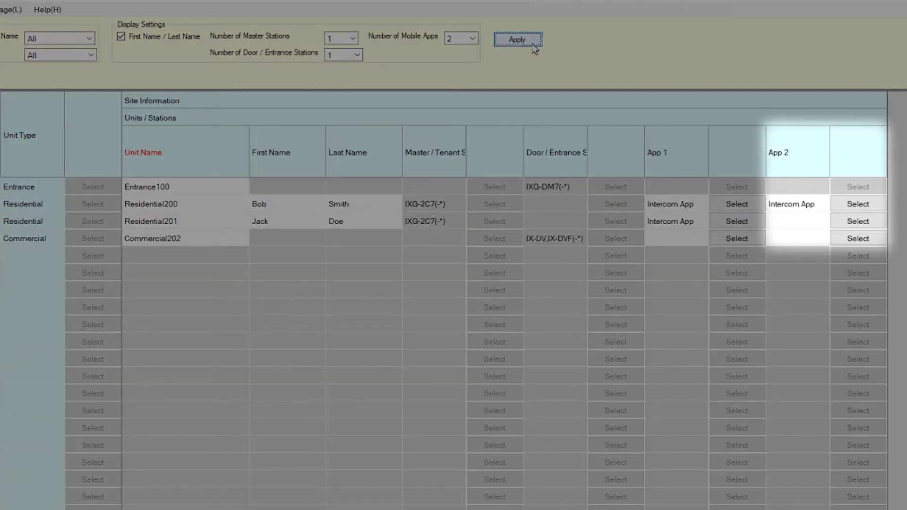
Step: Assign Intercom App as unit 201's App 2 and send the update
left_click(871, 226)
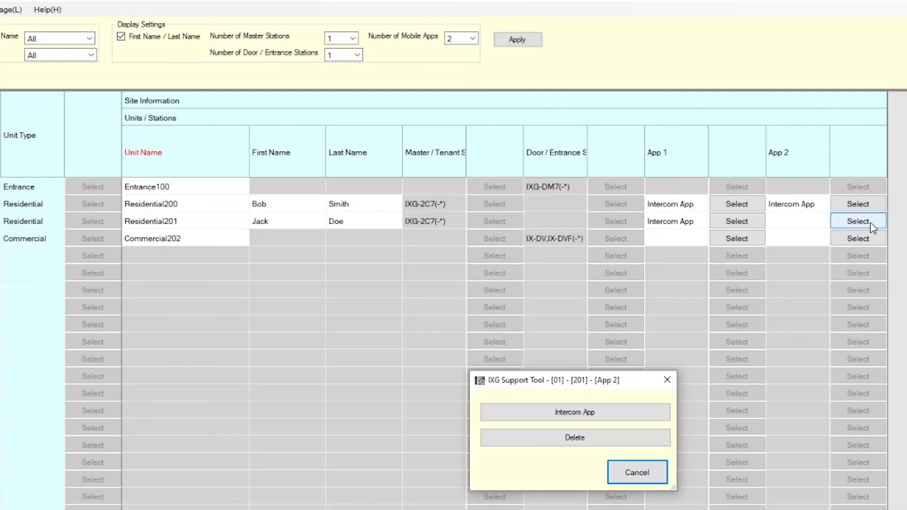
left_click(626, 415)
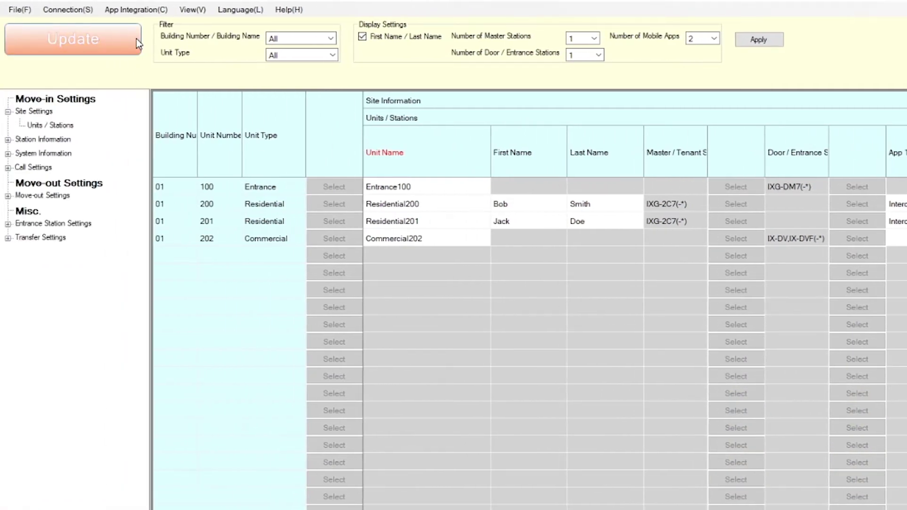
left_click(134, 39)
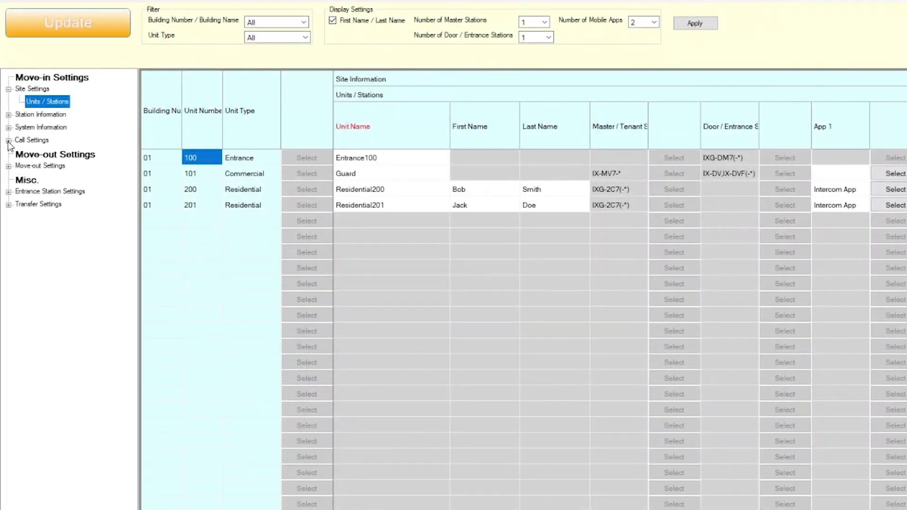
Step: Point unit 200's Guard Button 1 (IXG-2C7) at Master Station1 and update the stations
left_click(8, 141)
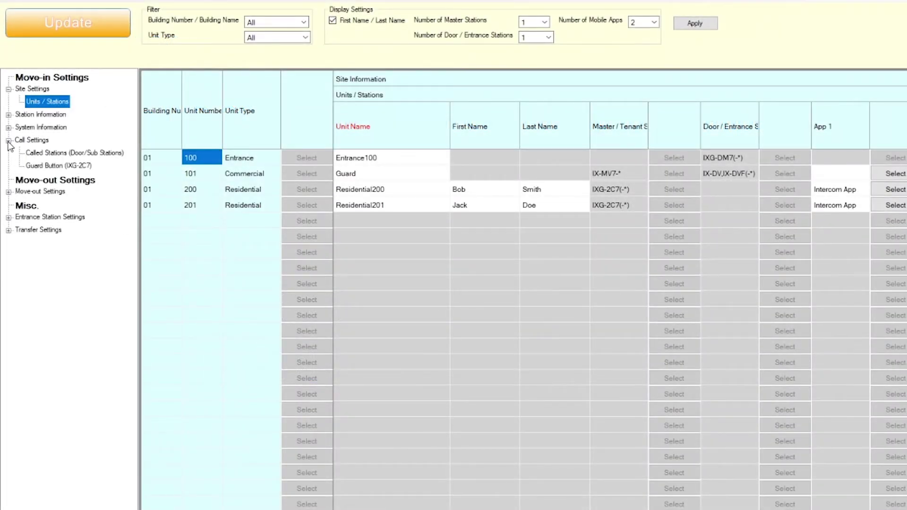
left_click(89, 168)
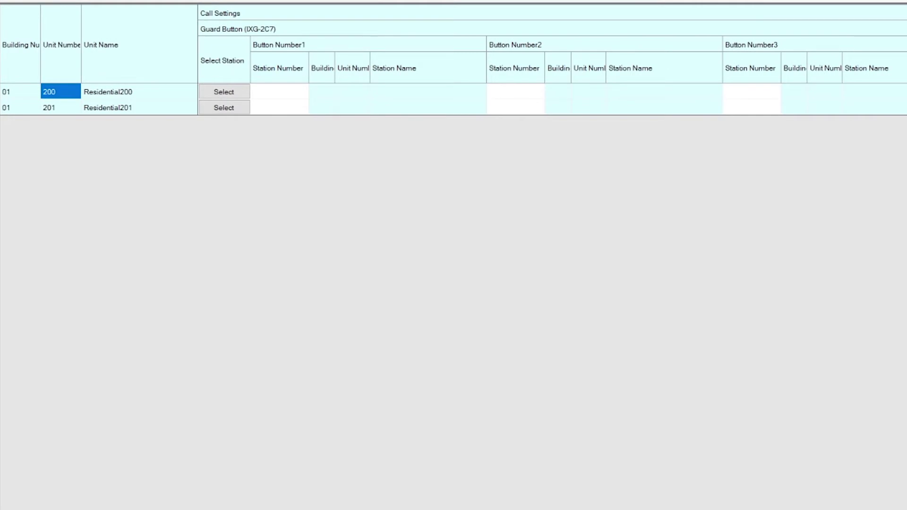
left_click(242, 93)
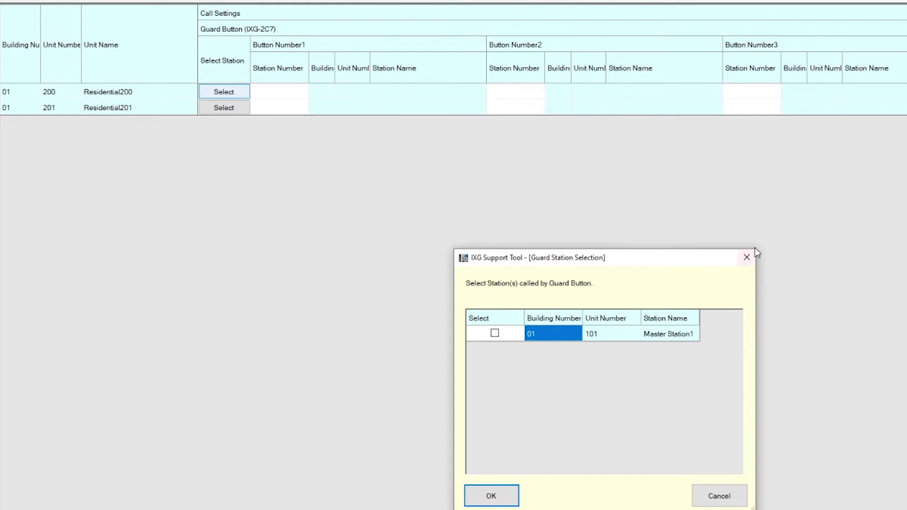
left_click(752, 257)
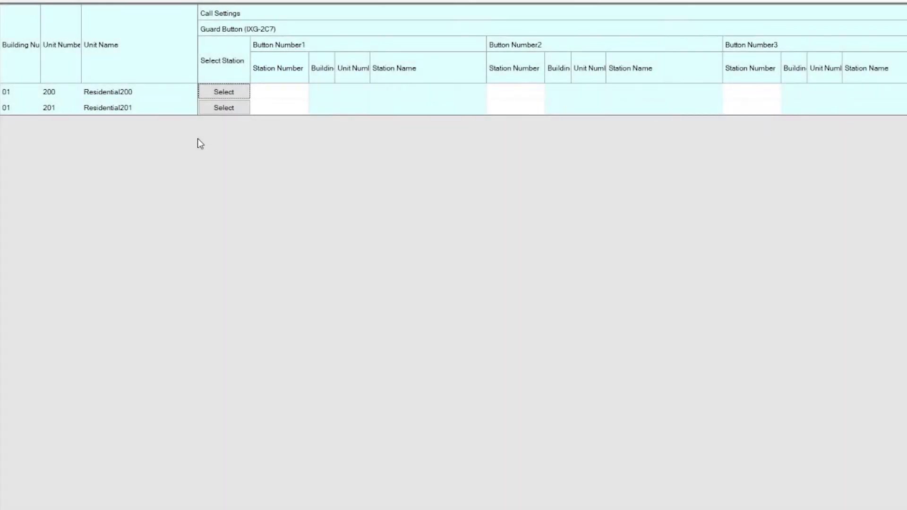
left_click(240, 93)
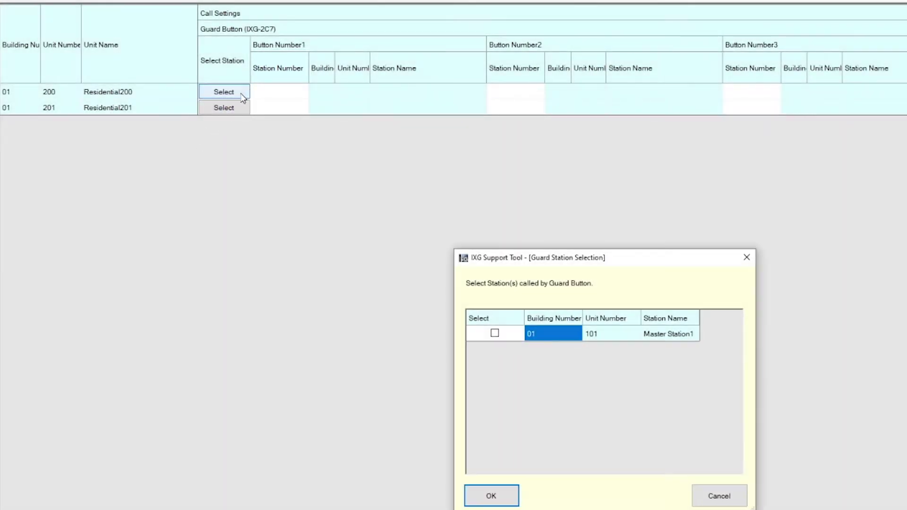
left_click(494, 334)
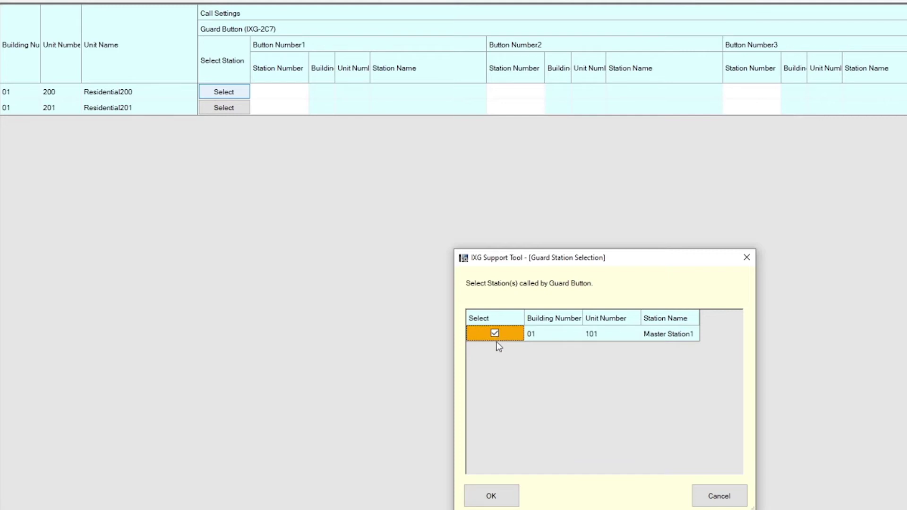
left_click(509, 504)
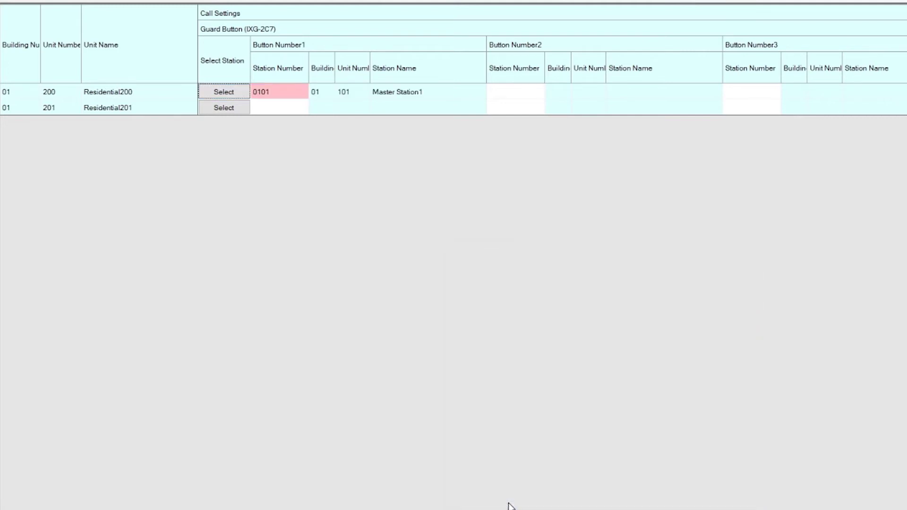
left_click(117, 30)
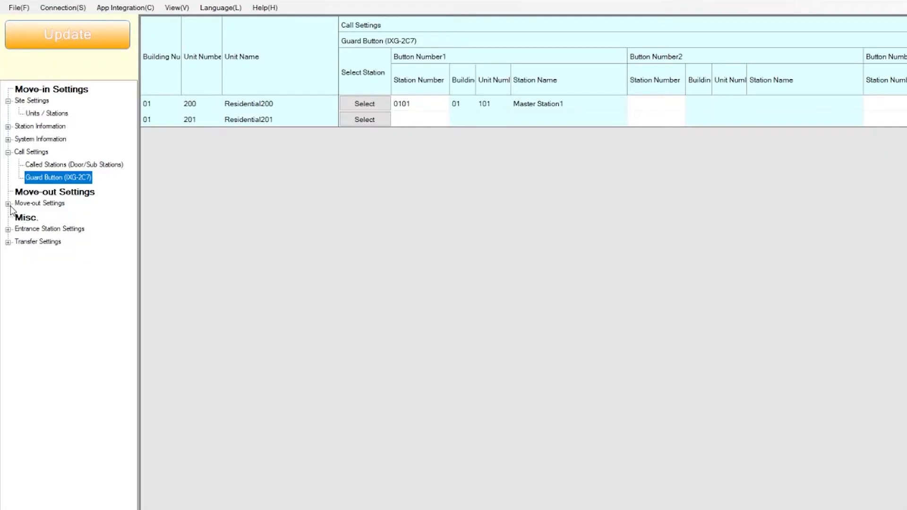
Step: Move out unit 200's resident, confirming initialization of its tenant station settings
left_click(9, 204)
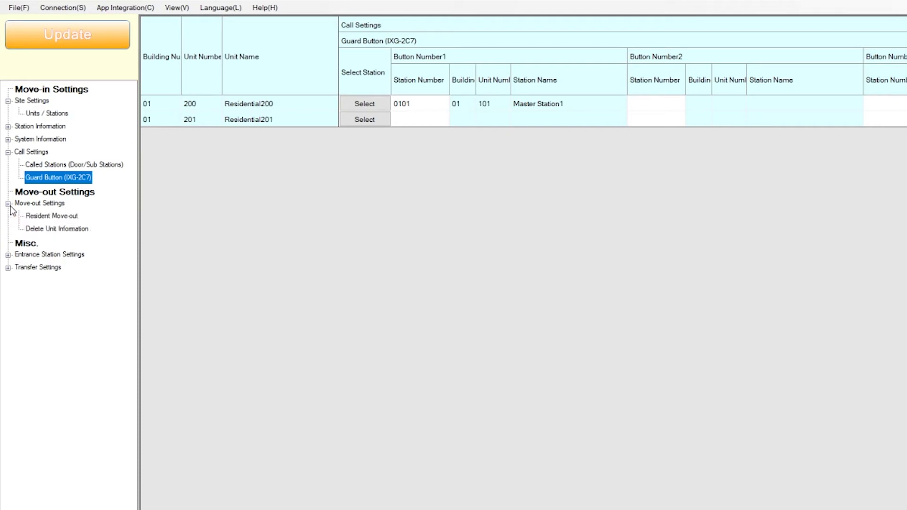
left_click(75, 219)
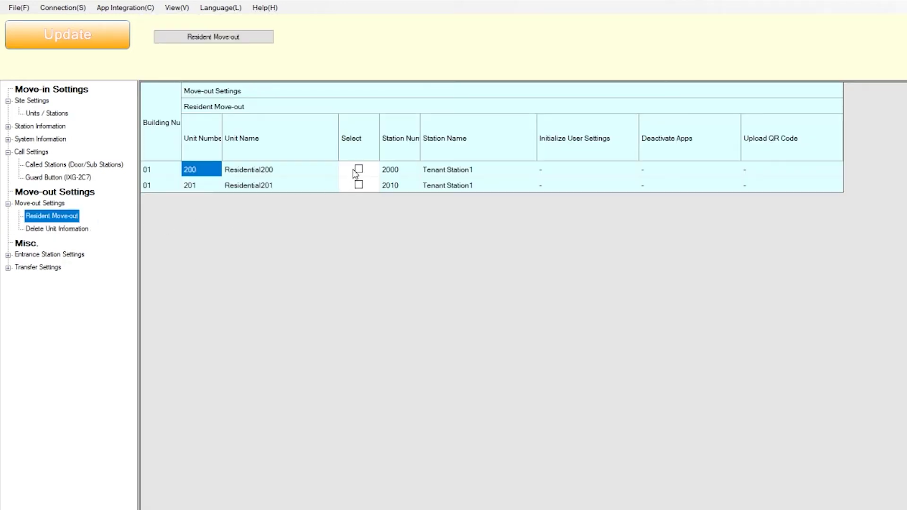
left_click(359, 169)
left_click(259, 38)
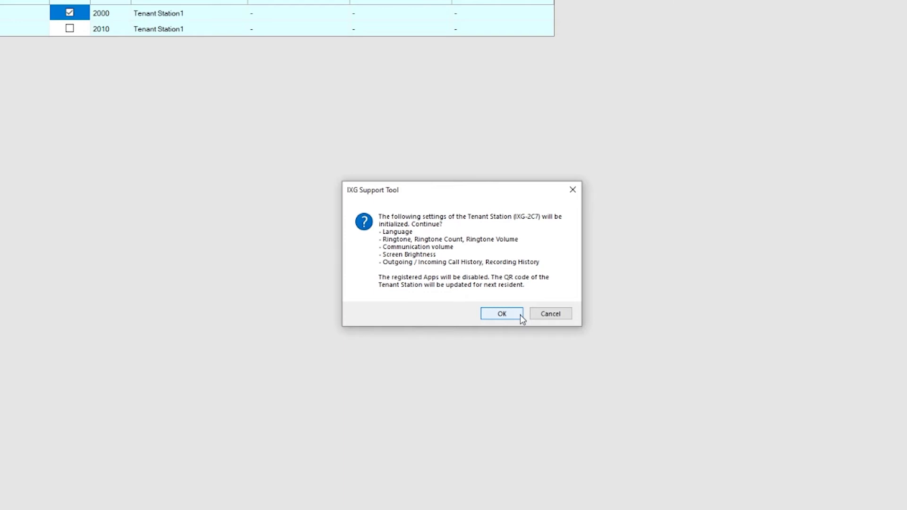
left_click(520, 314)
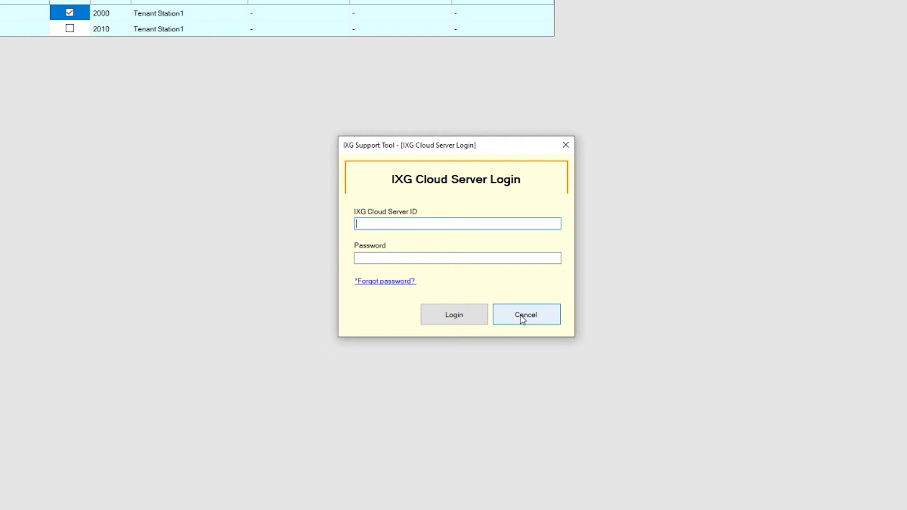
Step: Sign in to the IXG Cloud Server with the server ID and password
type("AiphoneM")
key("BackSpace")
type("PM")
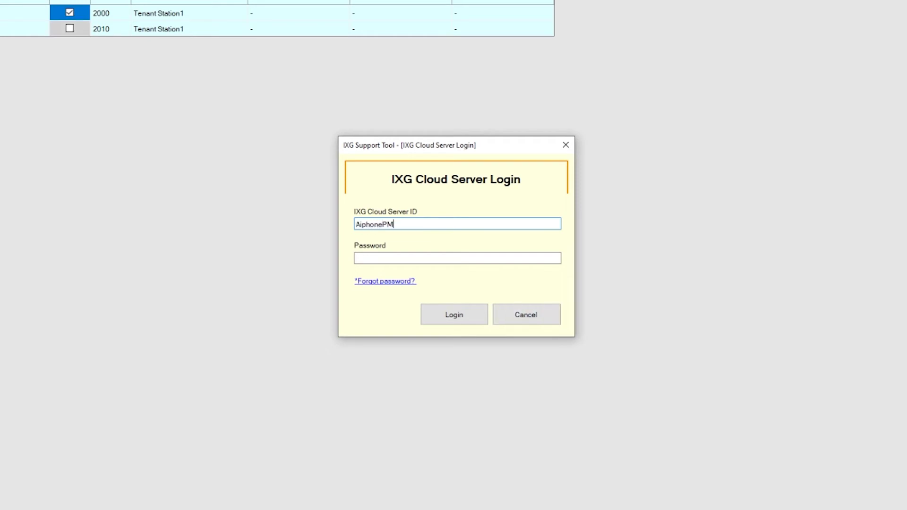
type("********")
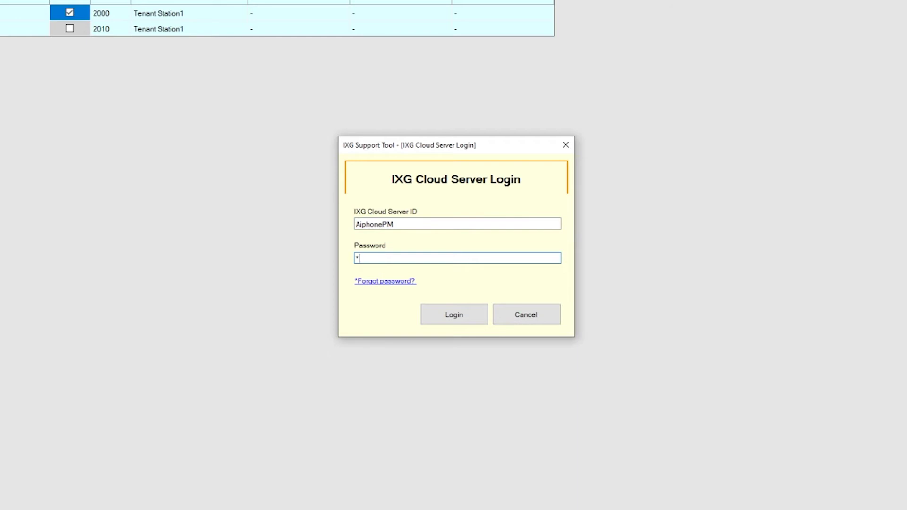
left_click(462, 315)
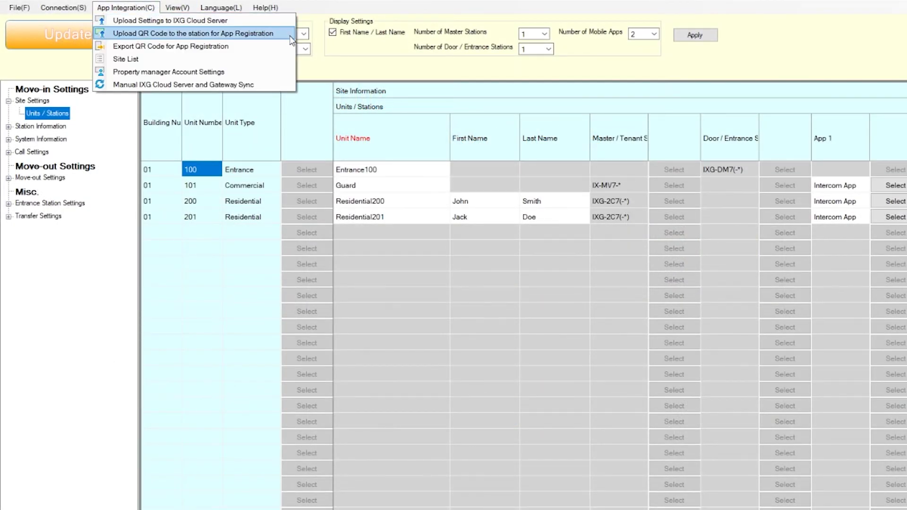
Step: Upload the app-registration QR code to unit 201's Tenant Station1 (2010)
left_click(291, 38)
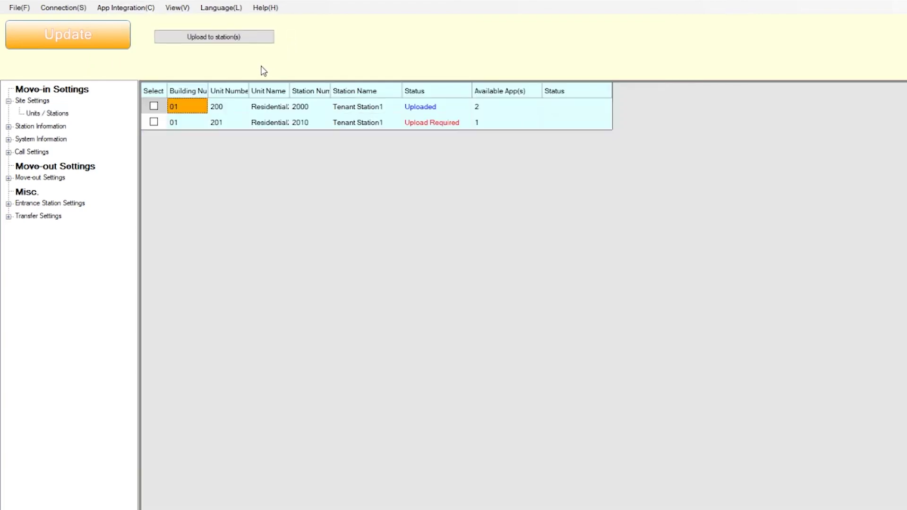
left_click(154, 124)
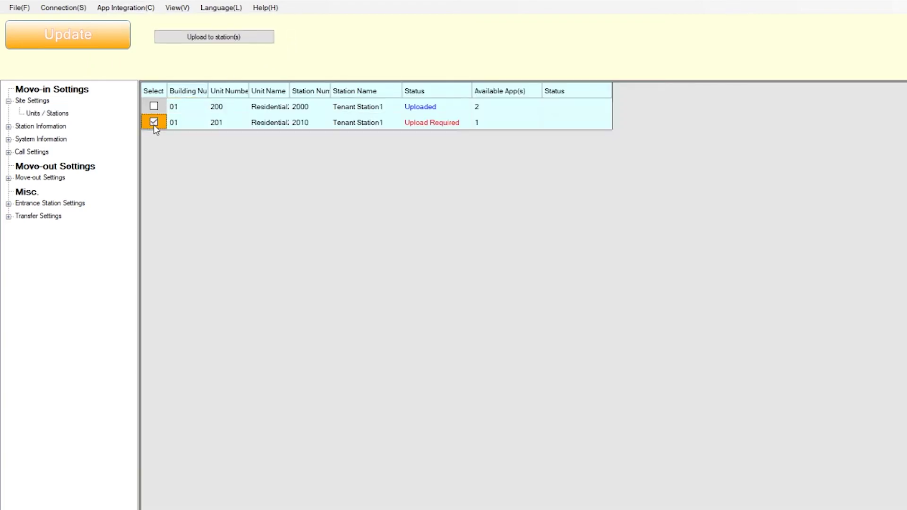
left_click(270, 39)
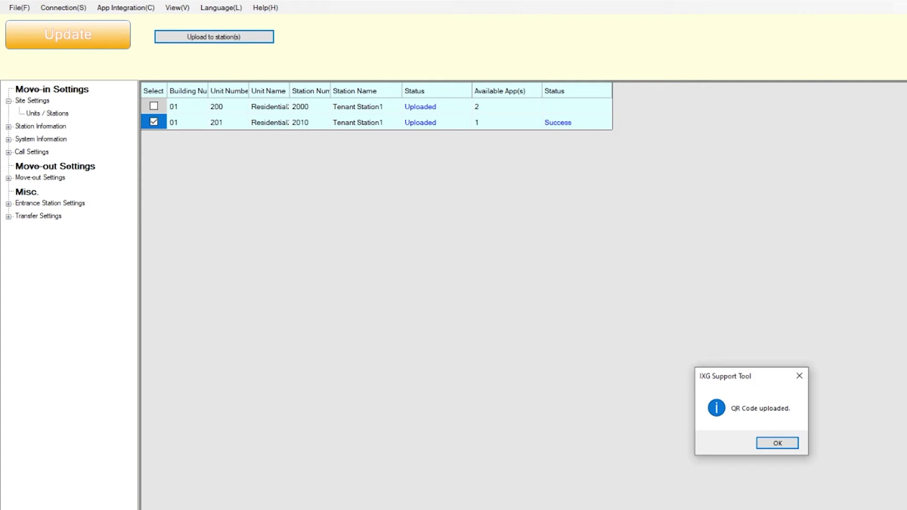
key("Return")
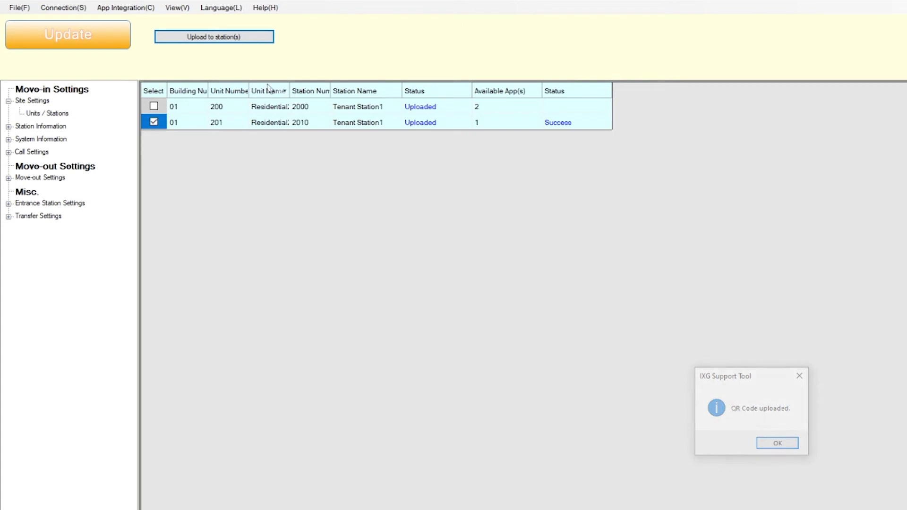
left_click(159, 12)
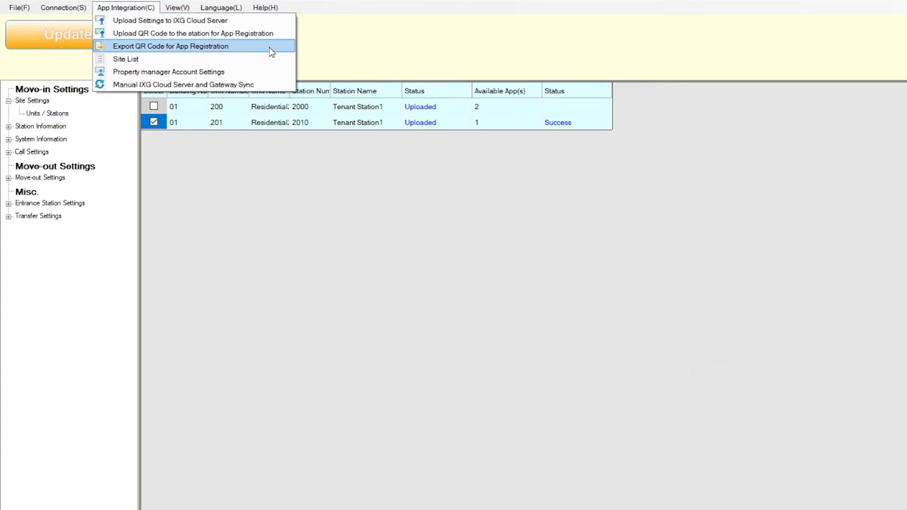
Step: Export the Guard unit 101's app-registration QR code PDF to the Desktop
left_click(283, 46)
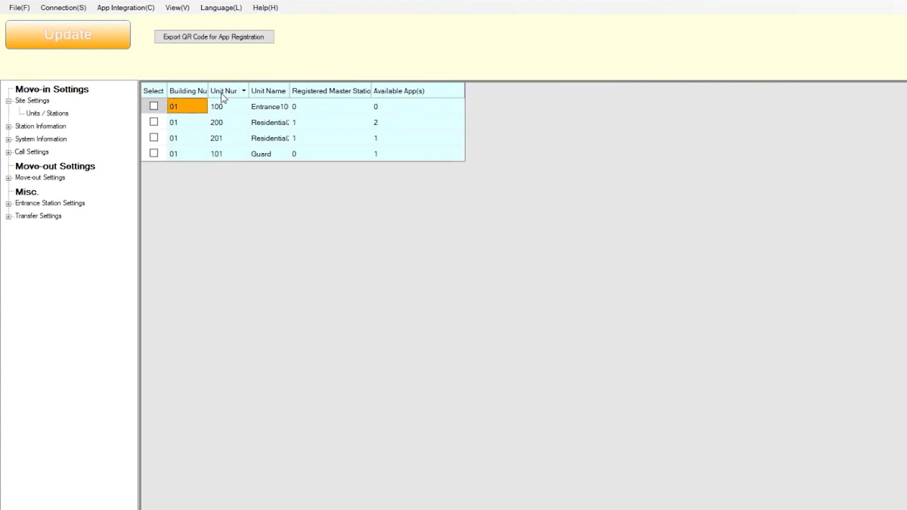
left_click(154, 153)
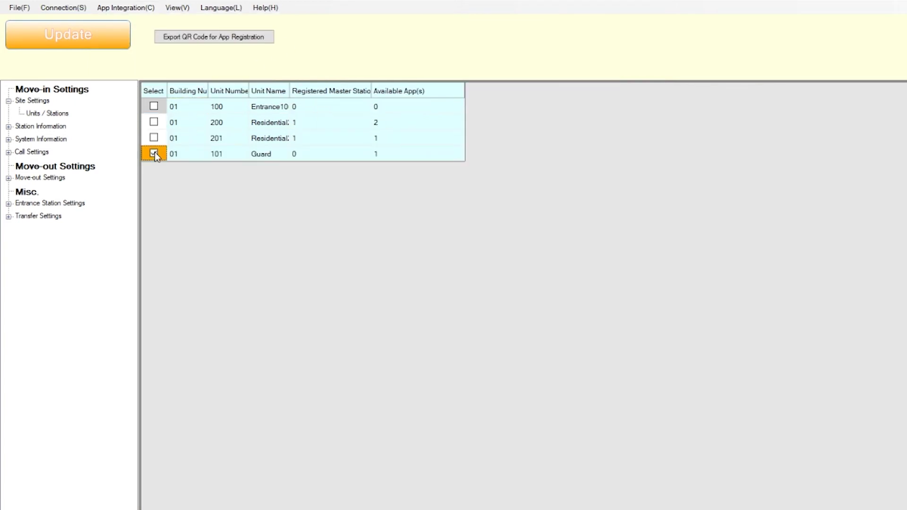
left_click(268, 42)
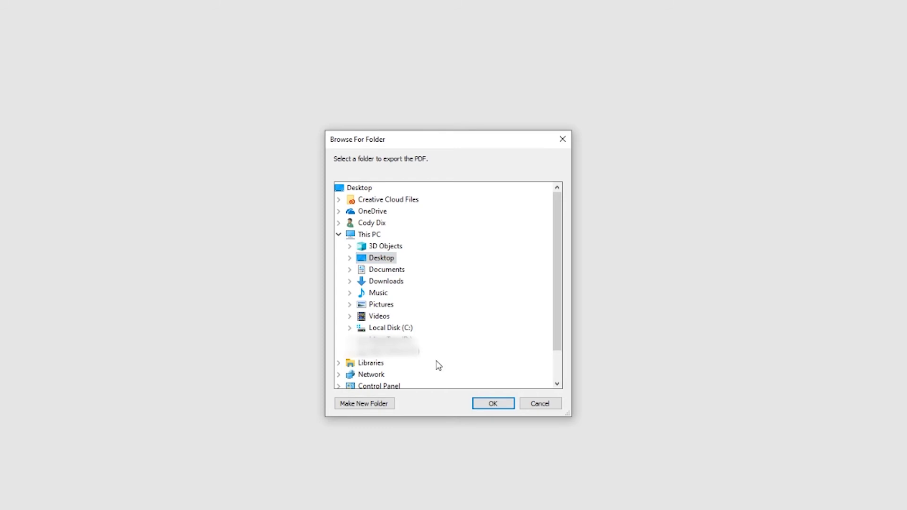
left_click(494, 407)
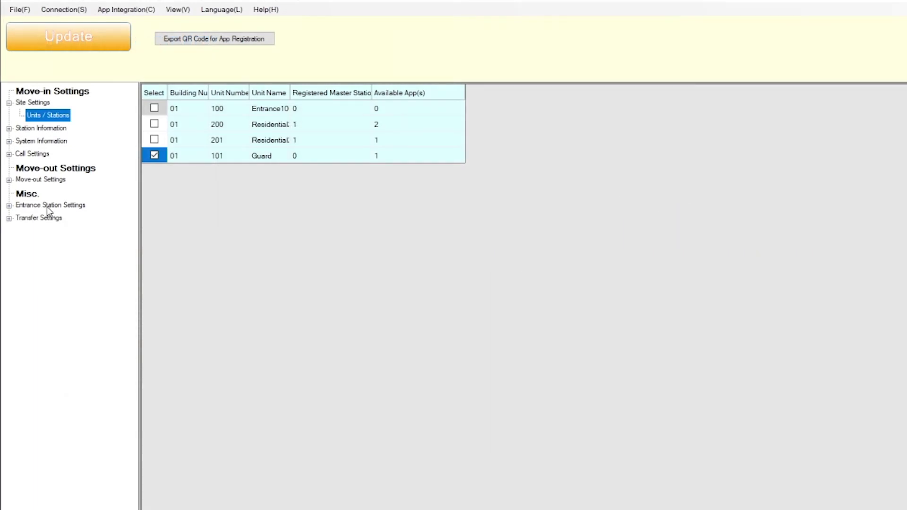
Step: Filter the Access Code list to 01/Building1 and 1000/Entrance Station1
left_click(9, 206)
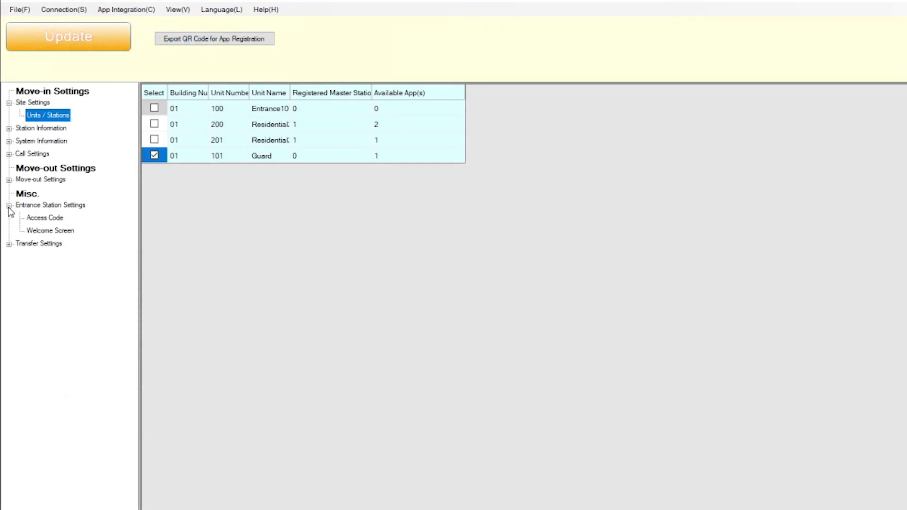
left_click(63, 219)
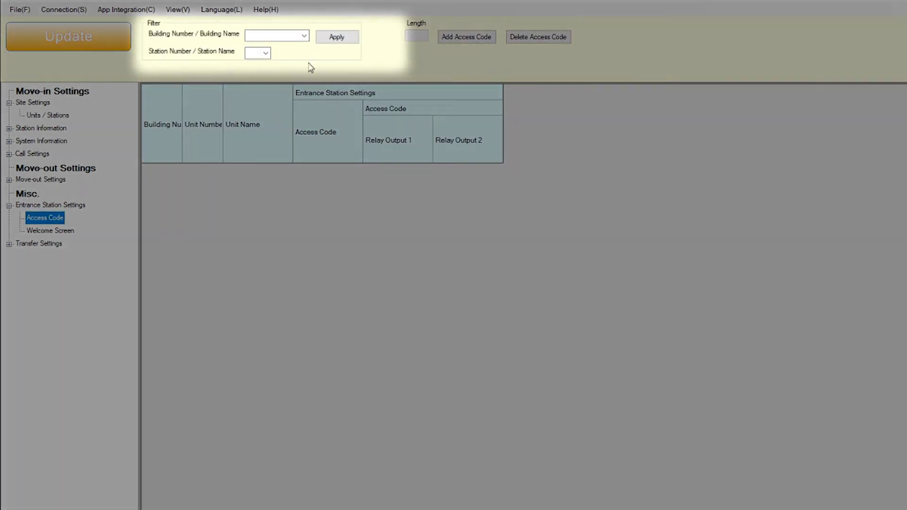
left_click(304, 35)
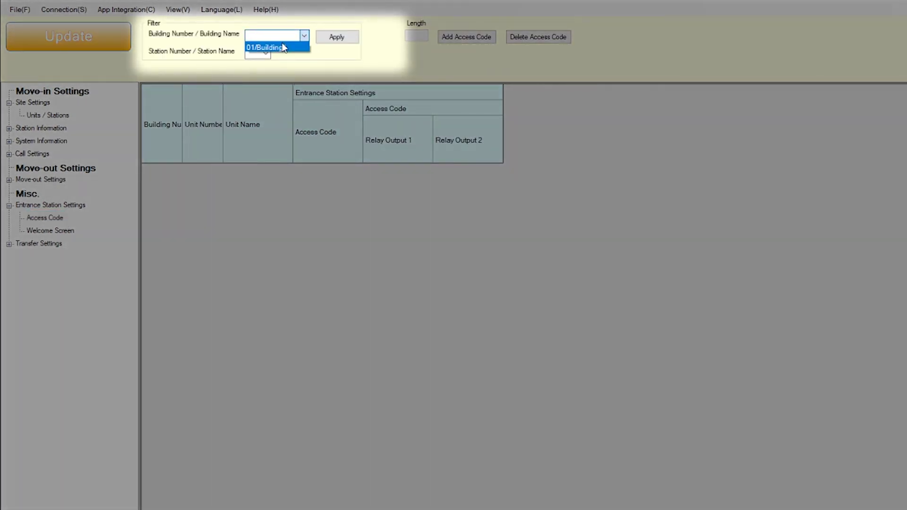
left_click(288, 47)
left_click(302, 53)
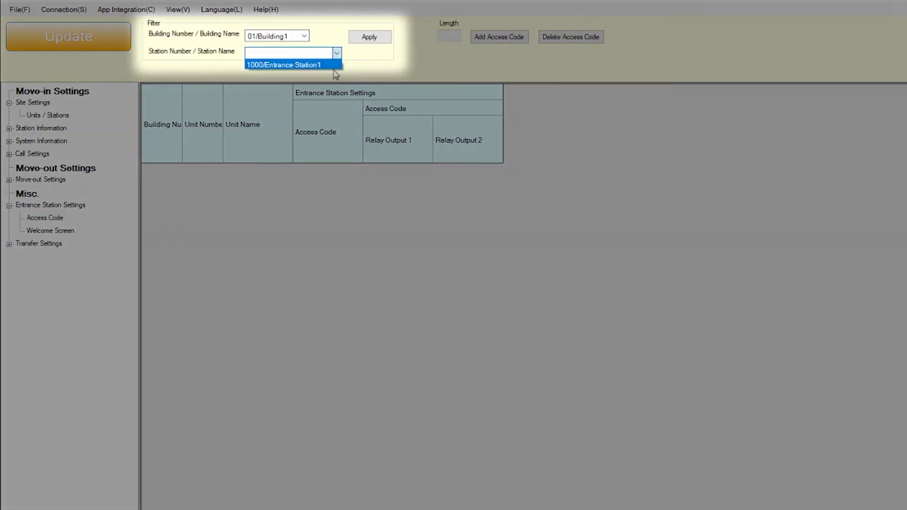
left_click(331, 63)
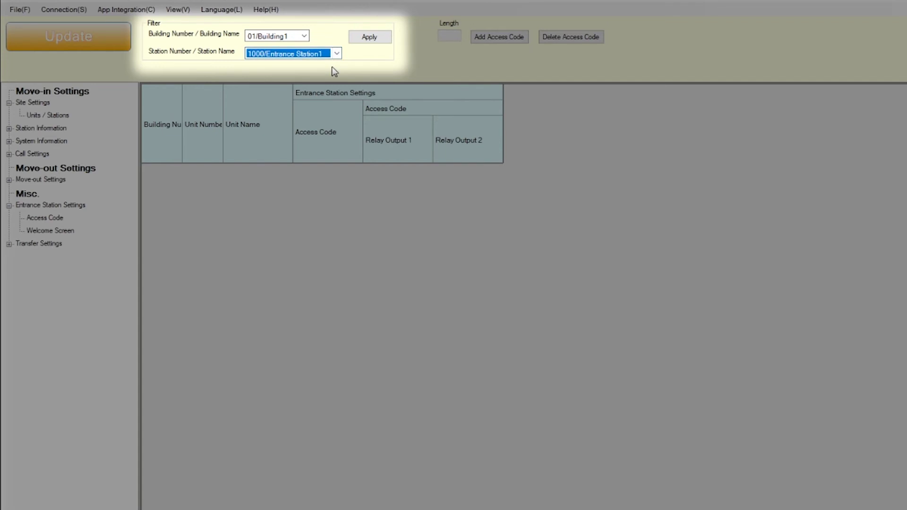
left_click(390, 42)
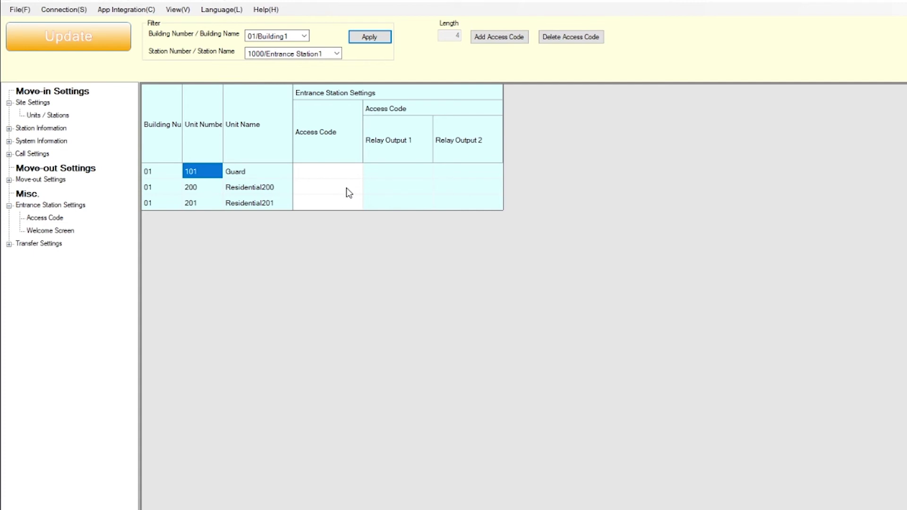
left_click(348, 174)
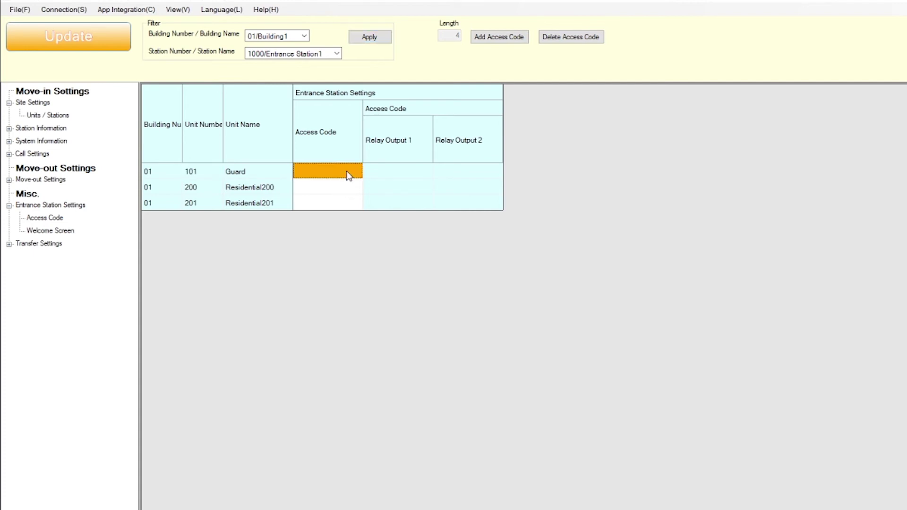
type("9999")
left_click(346, 191)
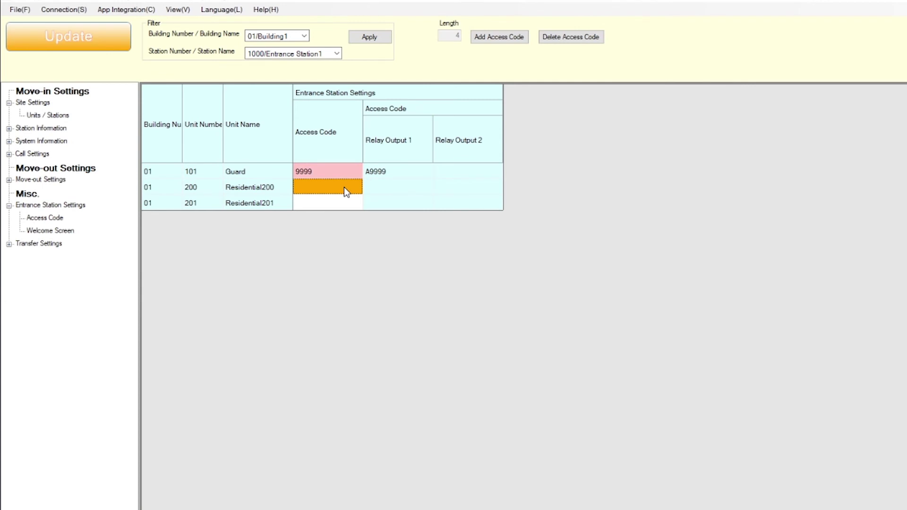
type("9999")
left_click(335, 202)
type("9999")
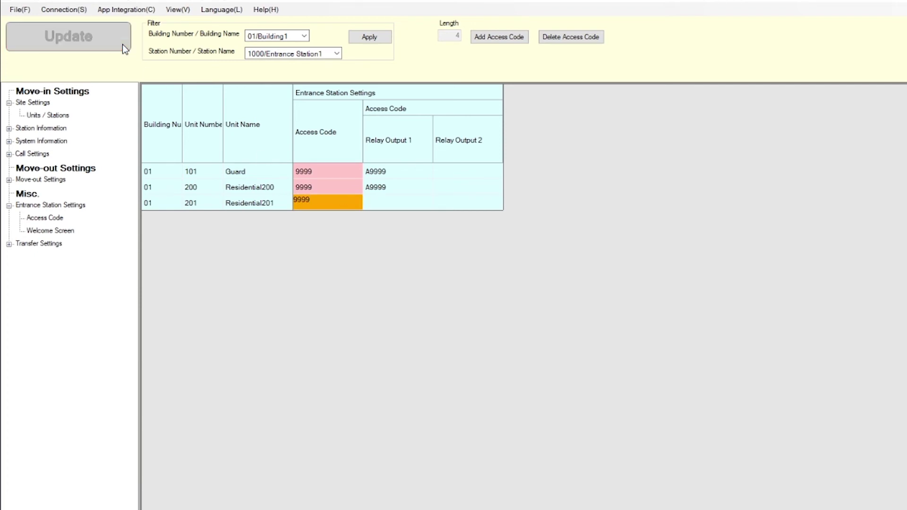
left_click(123, 43)
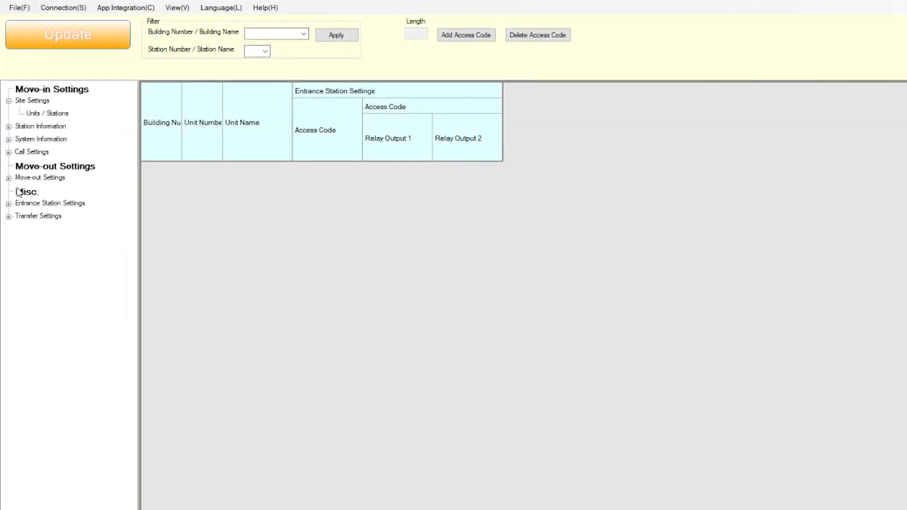
Step: Load welcomescreen.png as Entrance Station1's welcome screen image and save it
left_click(9, 204)
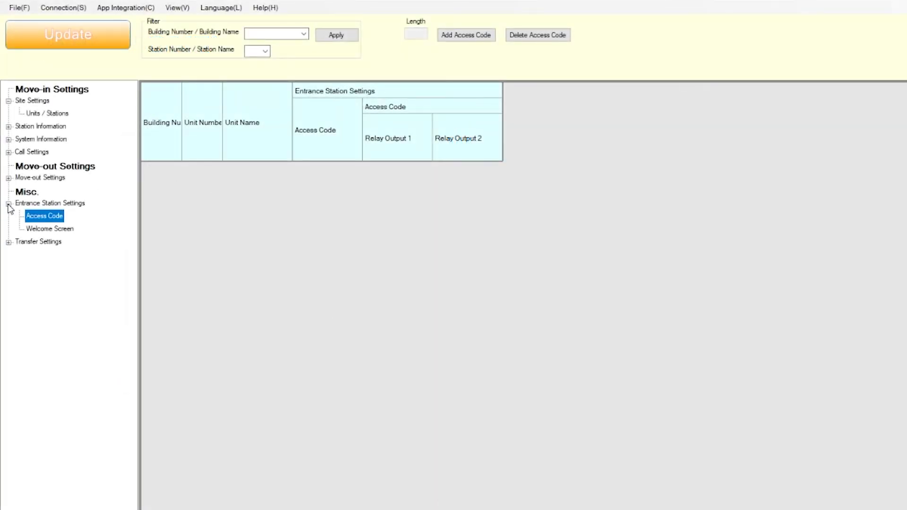
left_click(63, 230)
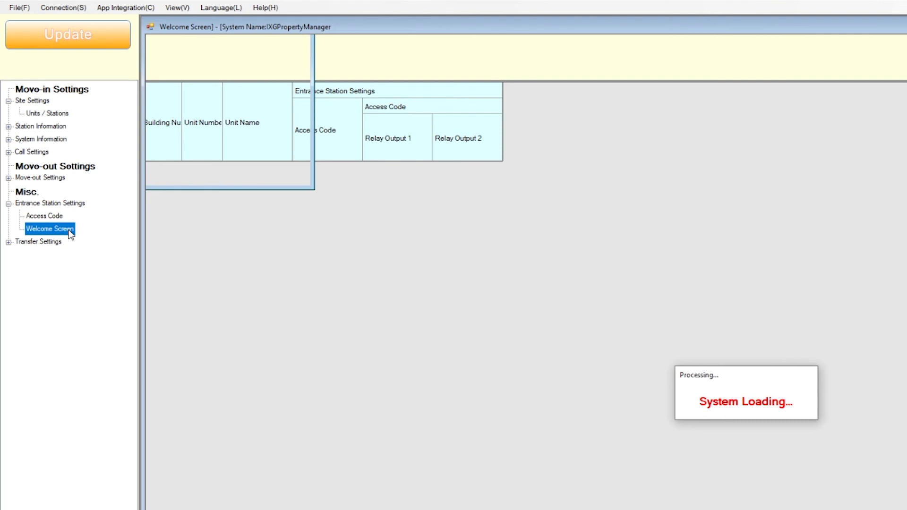
left_click(564, 108)
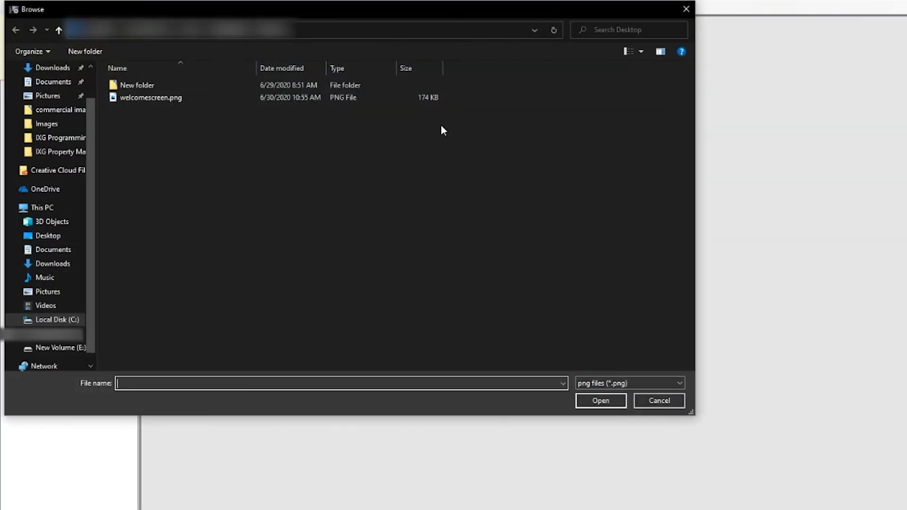
left_click(146, 98)
left_click(619, 401)
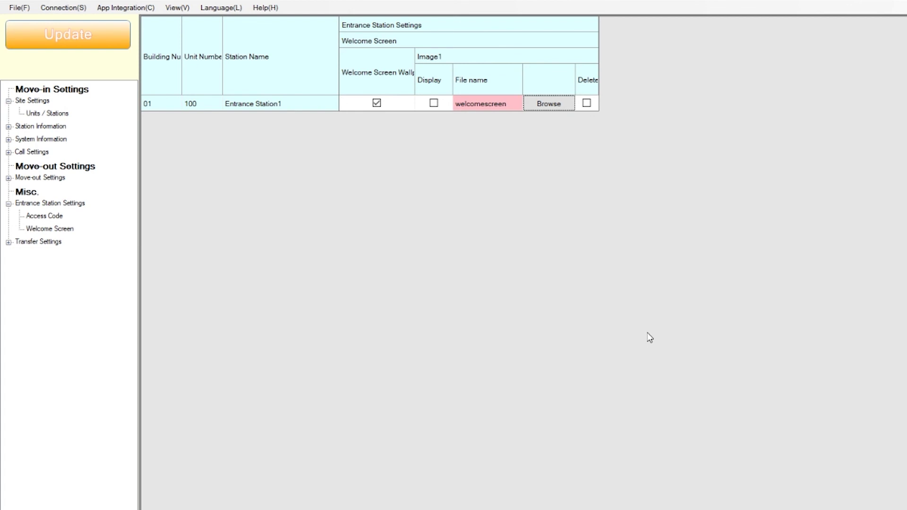
left_click(119, 44)
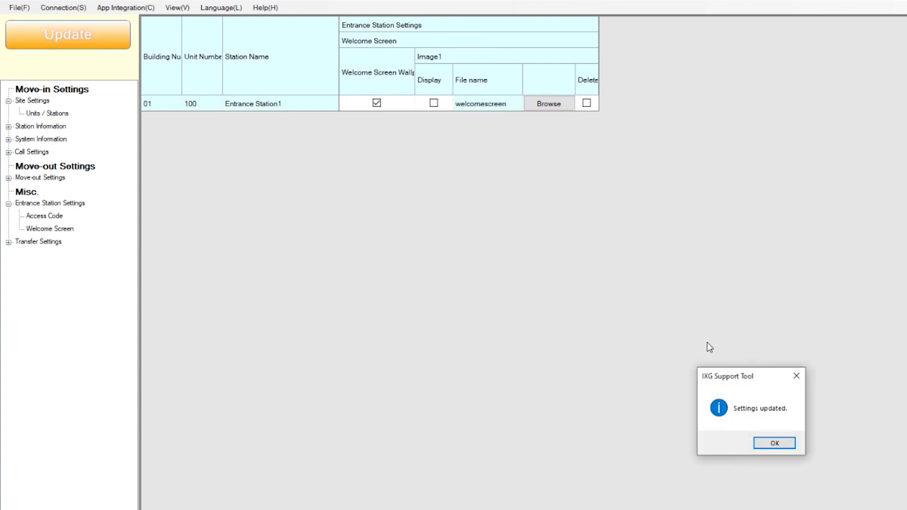
left_click(788, 442)
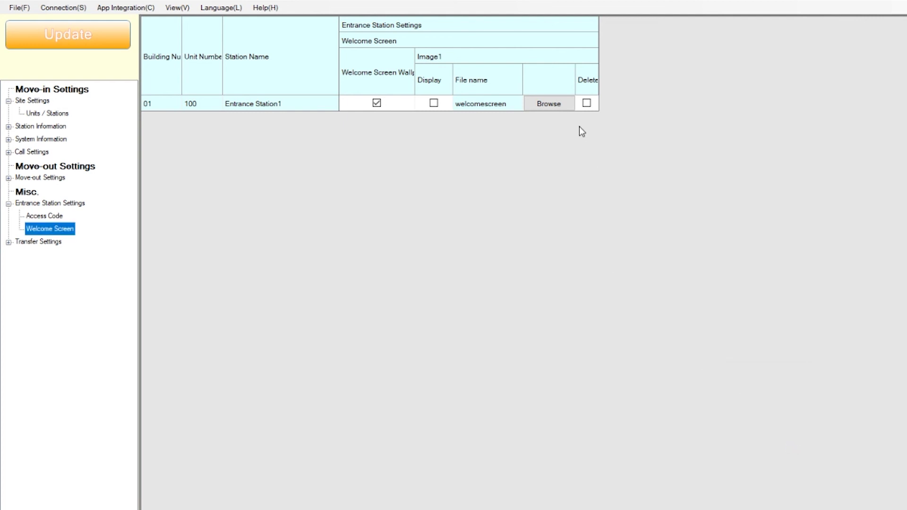
Step: Delete the welcome screen image and save the change
left_click(586, 103)
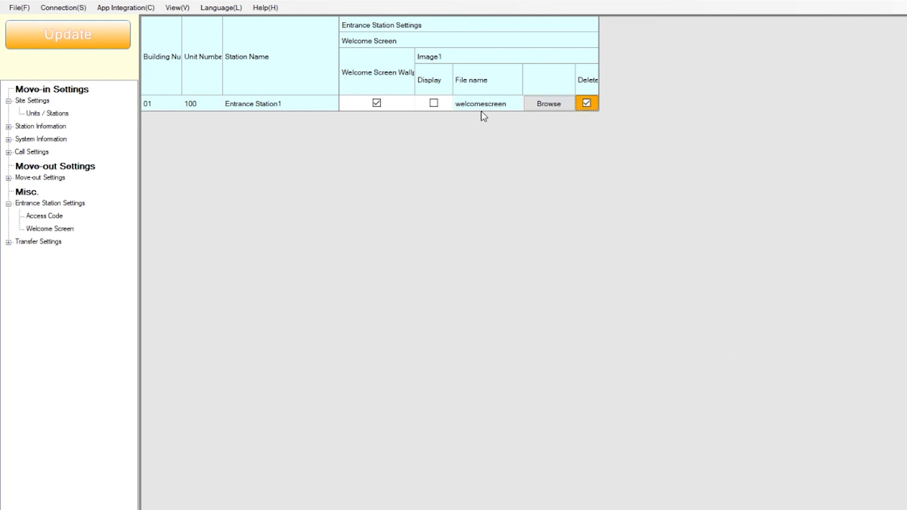
left_click(122, 46)
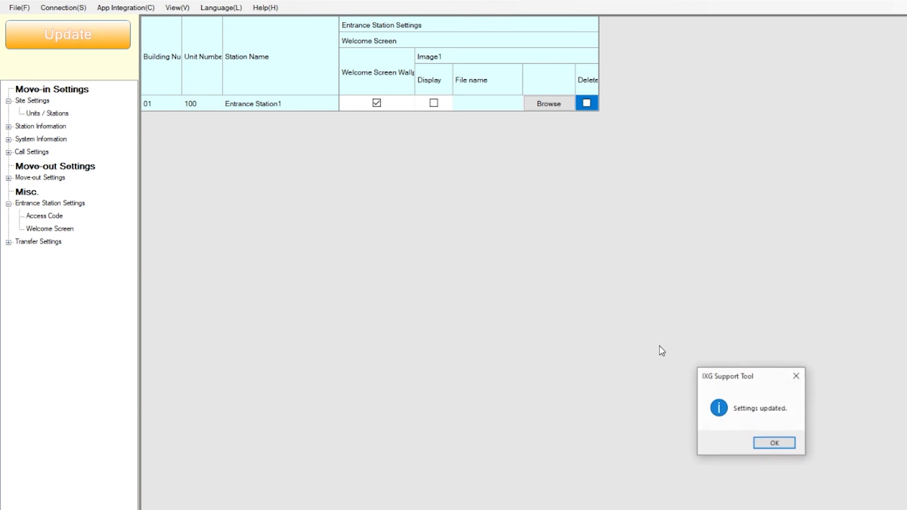
left_click(774, 444)
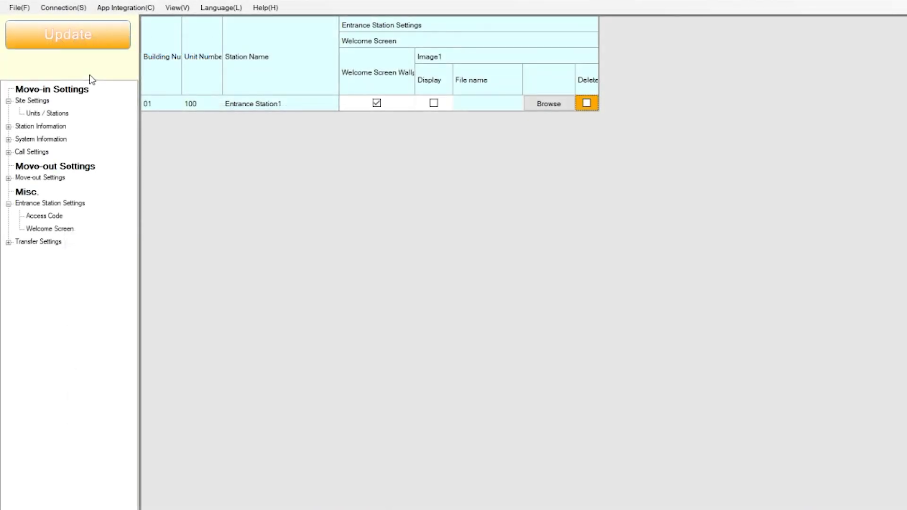
Step: Send the settings file to Tenant Station units 200 and 201, excluding Entrance Station1
left_click(89, 10)
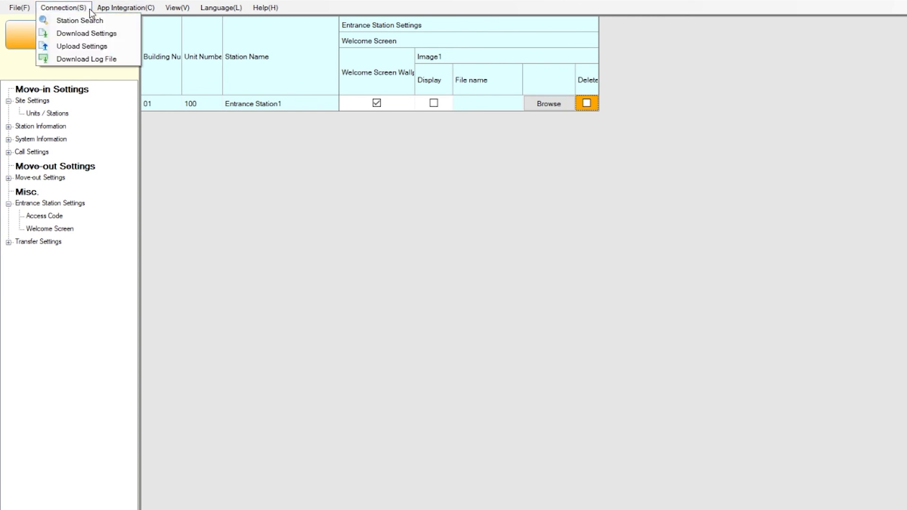
left_click(120, 51)
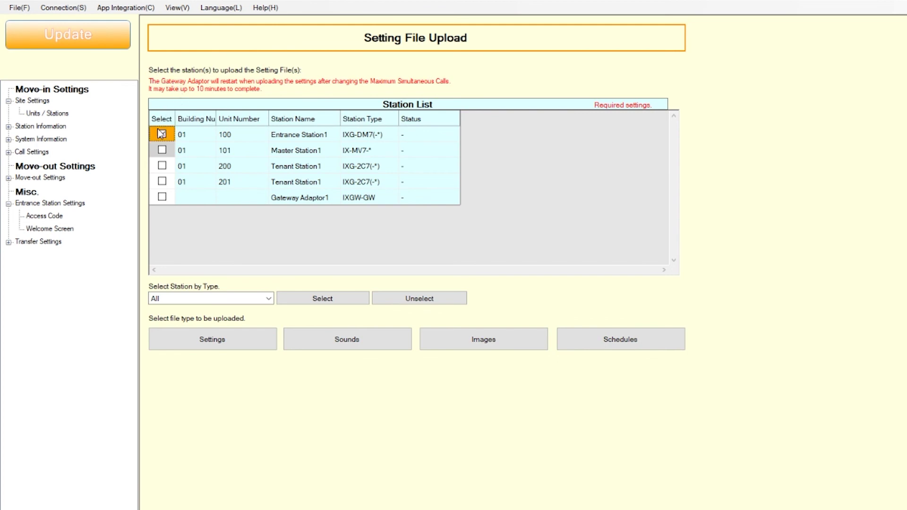
left_click(162, 166)
left_click(162, 182)
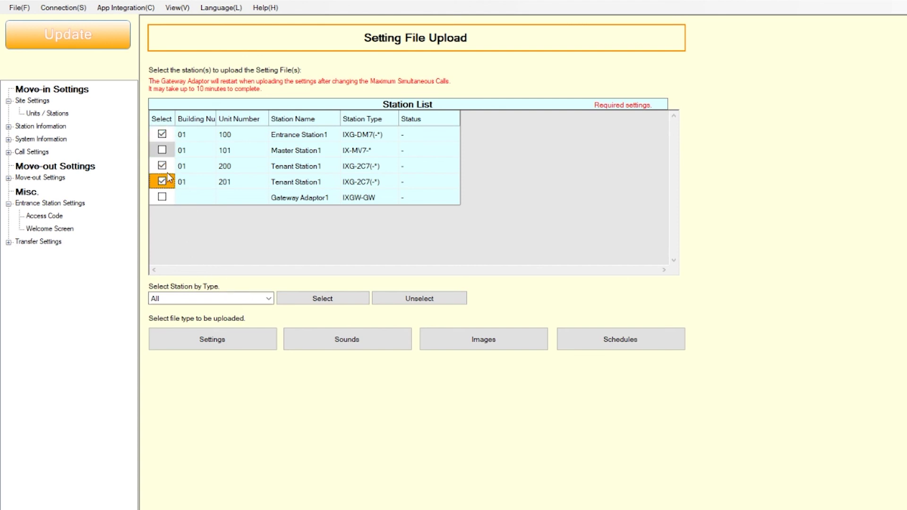
left_click(162, 134)
left_click(259, 348)
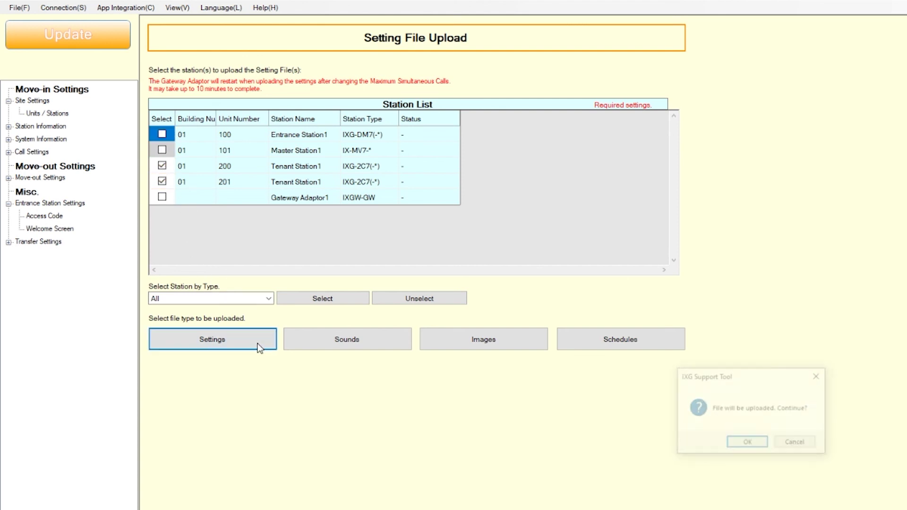
left_click(764, 443)
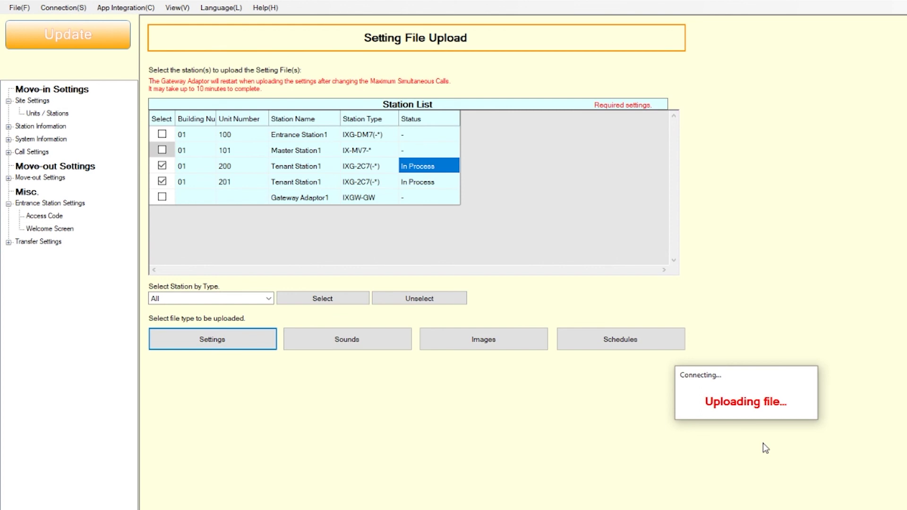